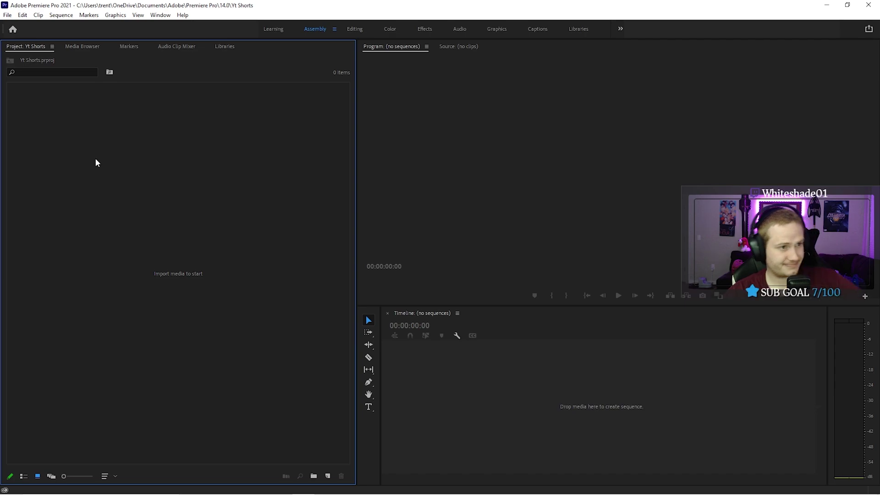
- Import the AT-cm 581996088 clip from New Volume (D:) and create a sequence from it in the timeline
key(ctrl+i)
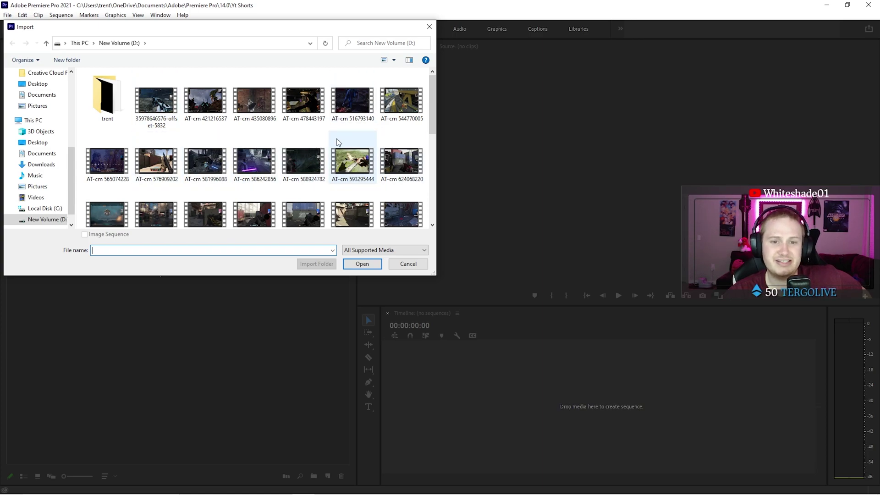
click(206, 166)
click(364, 265)
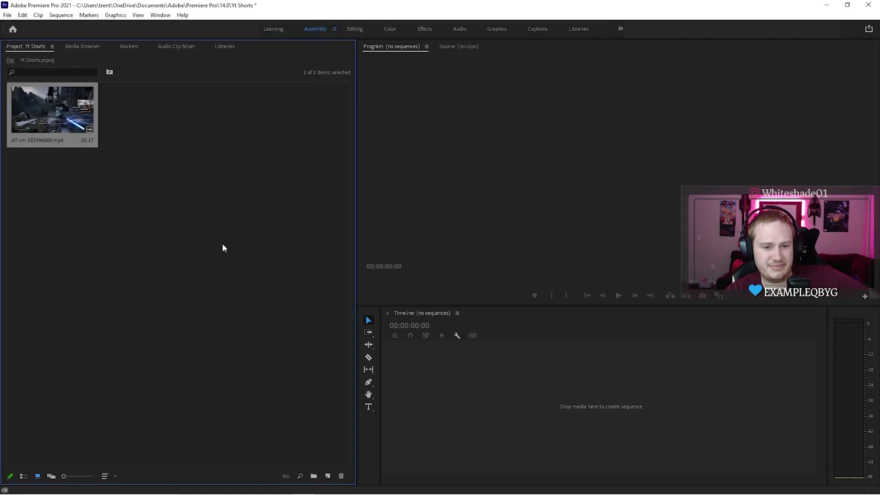
click(238, 243)
drag(59, 121, 433, 387)
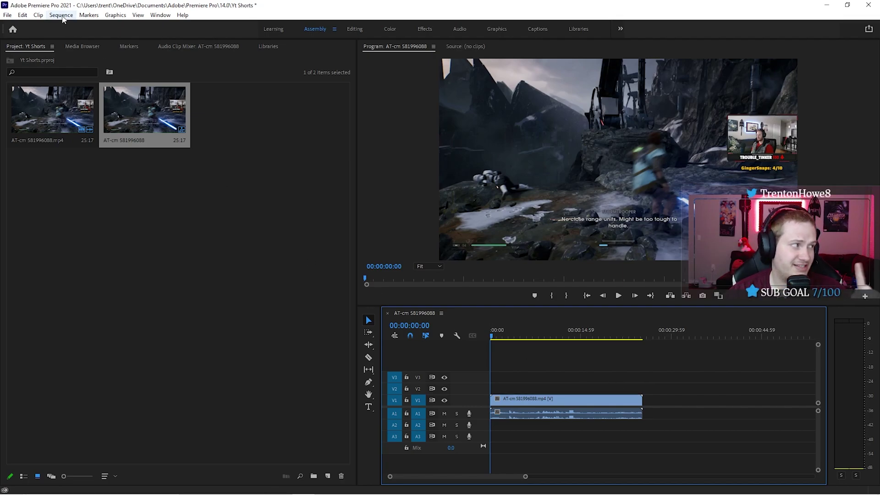
- Set the sequence frame size to 1080 horizontal by 1920 vertical and accept deleting its preview files
click(62, 15)
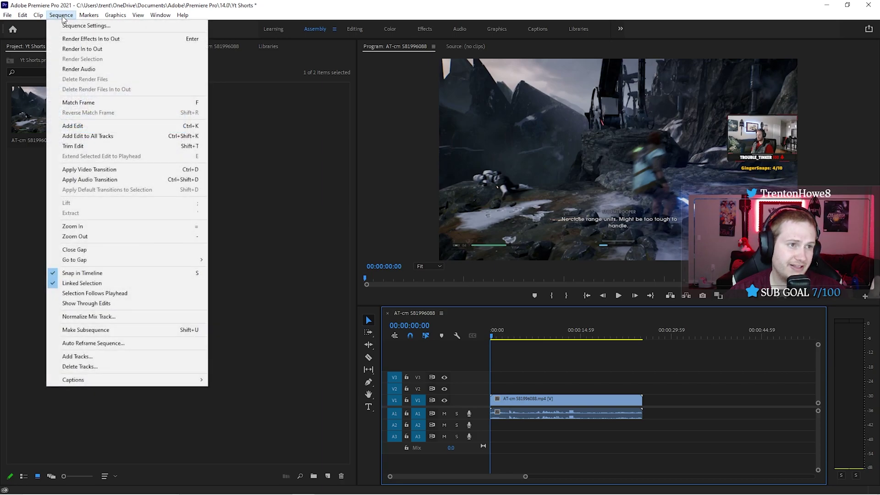
click(71, 27)
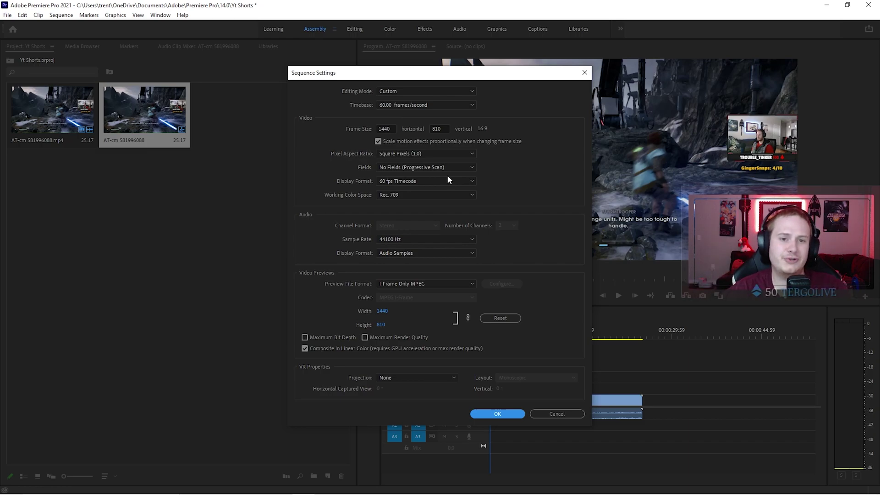
double_click(392, 129)
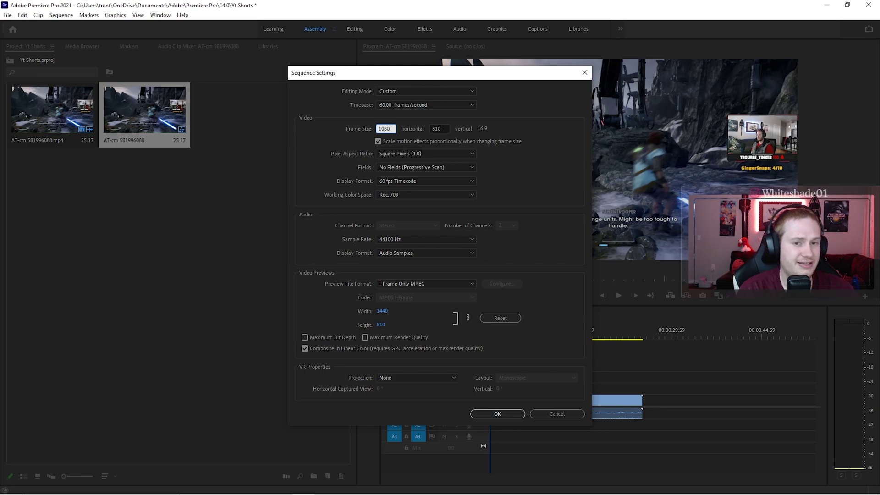
double_click(445, 128)
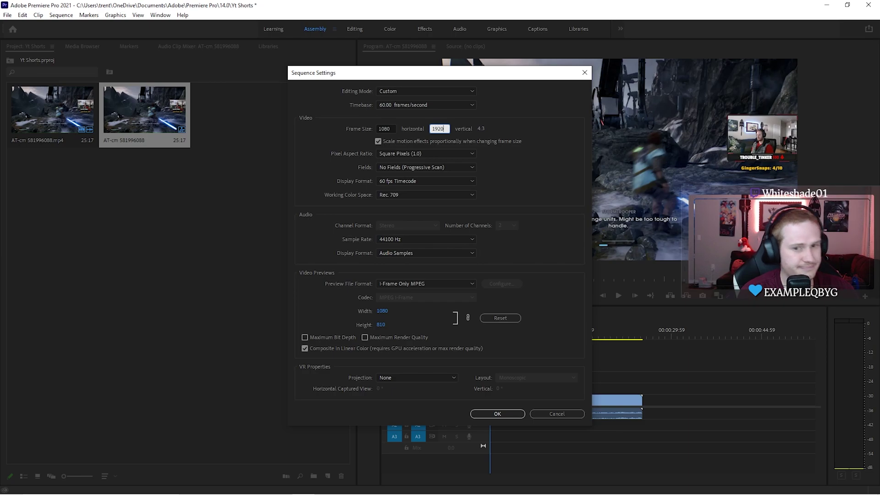
click(508, 166)
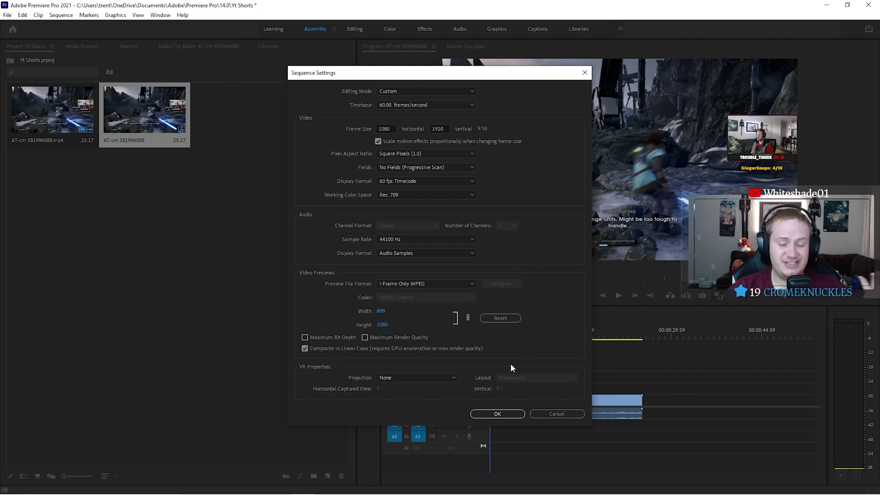
click(499, 414)
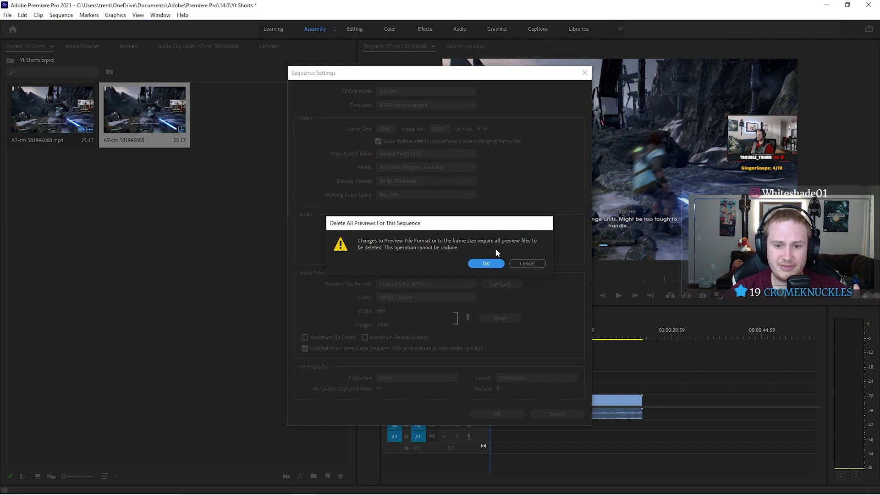
click(486, 264)
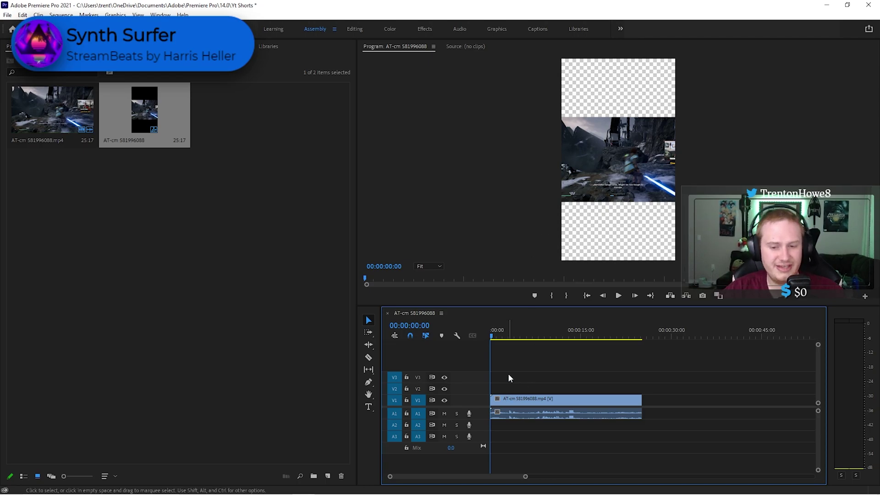
- Stack a second copy of the clip on track V2 from the sequence start, and switch to the Effects workspace
drag(78, 121, 496, 389)
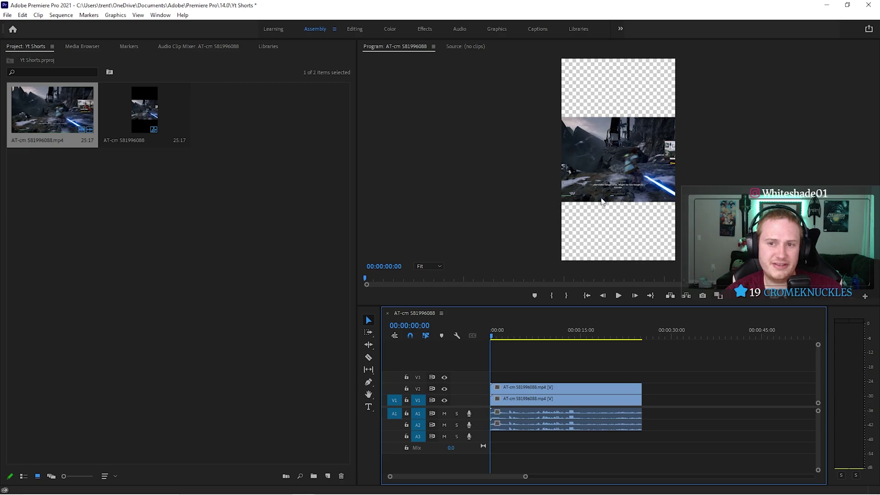
click(425, 29)
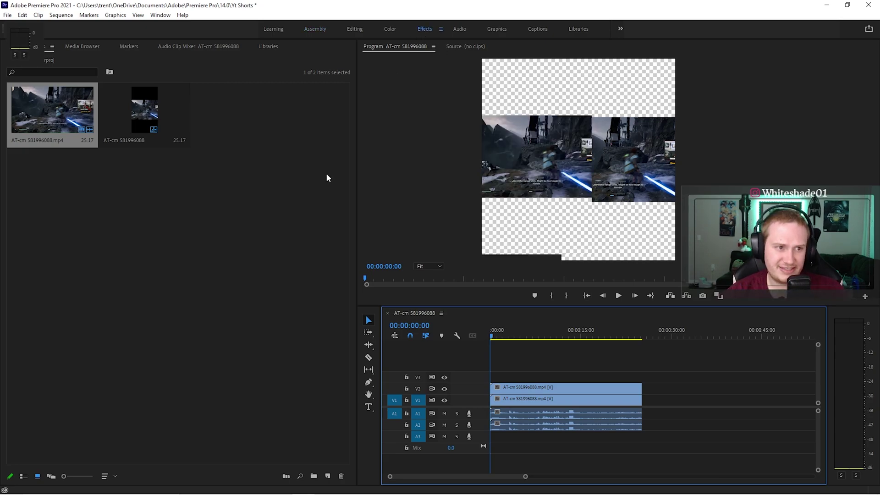
- Scale the V1 clip to 440 and position it at -1990, 769 so the streamer's webcam fills the upper part of the frame
click(297, 399)
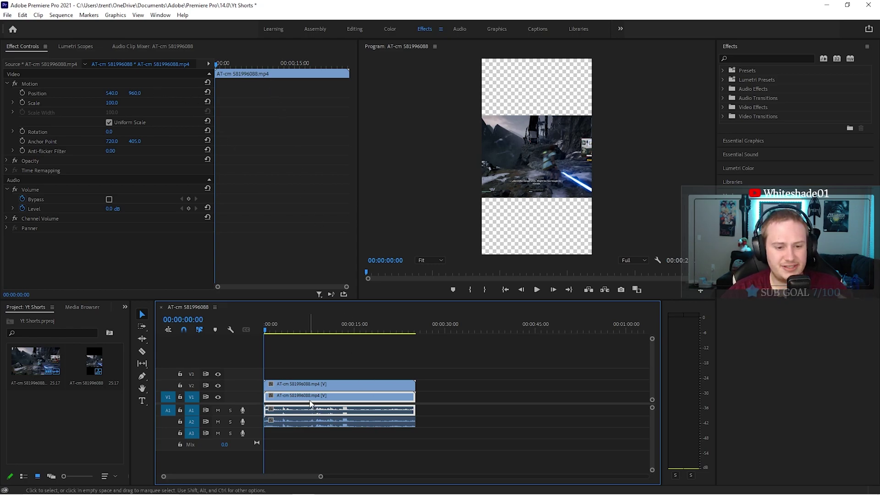
click(137, 93)
text(896)
key(Return)
drag(136, 93, 110, 93)
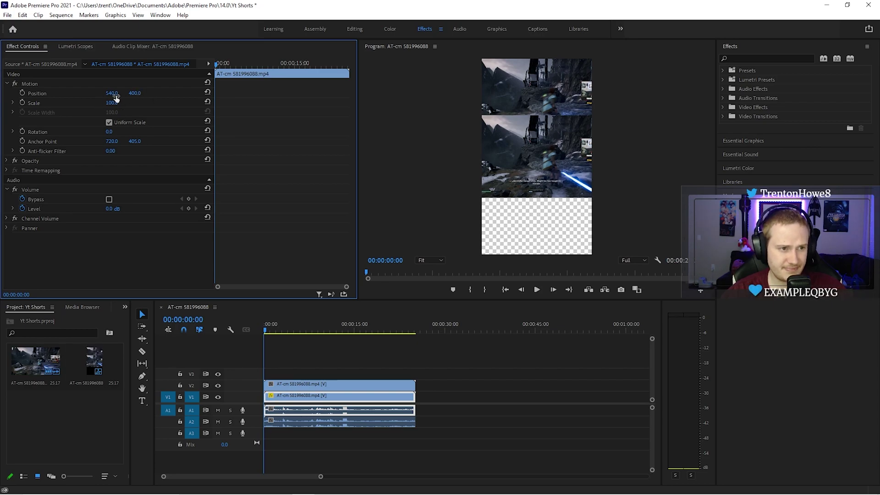
drag(112, 94, 84, 93)
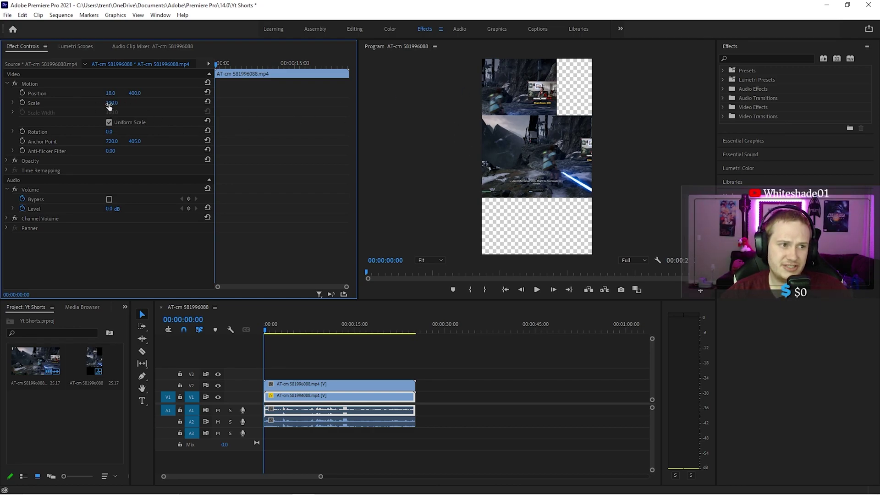
drag(112, 103, 141, 103)
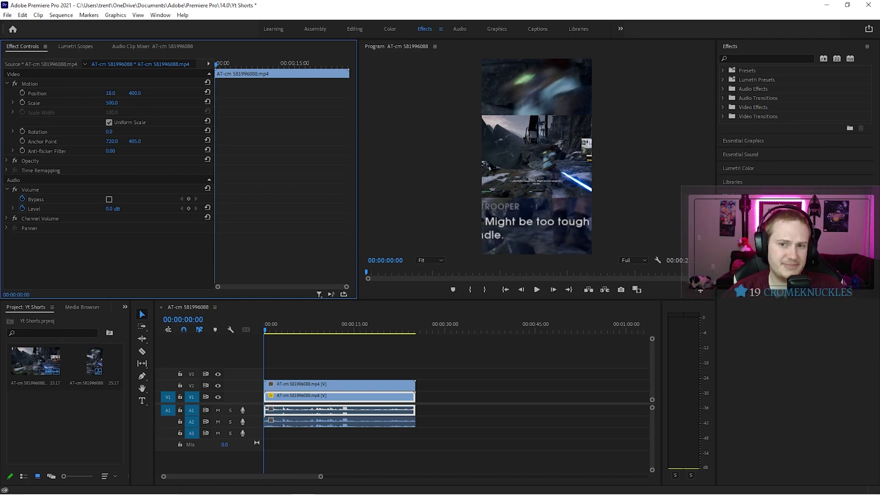
drag(111, 93, 28, 93)
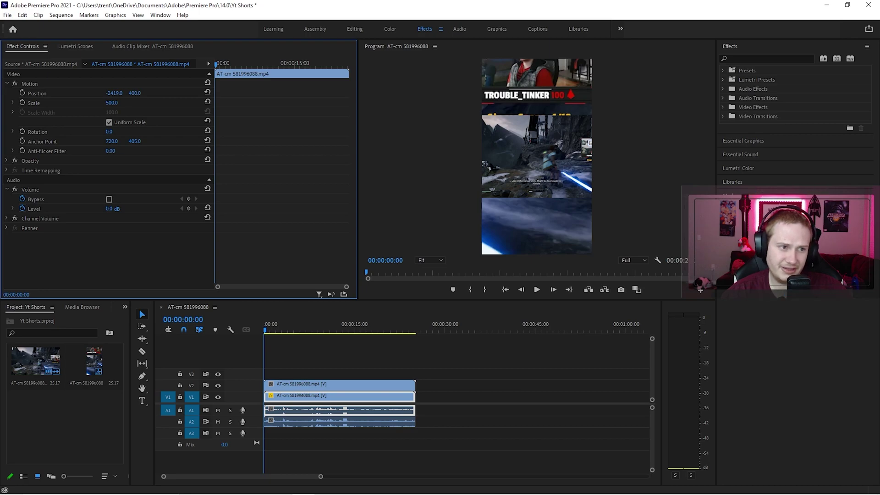
drag(112, 103, 191, 94)
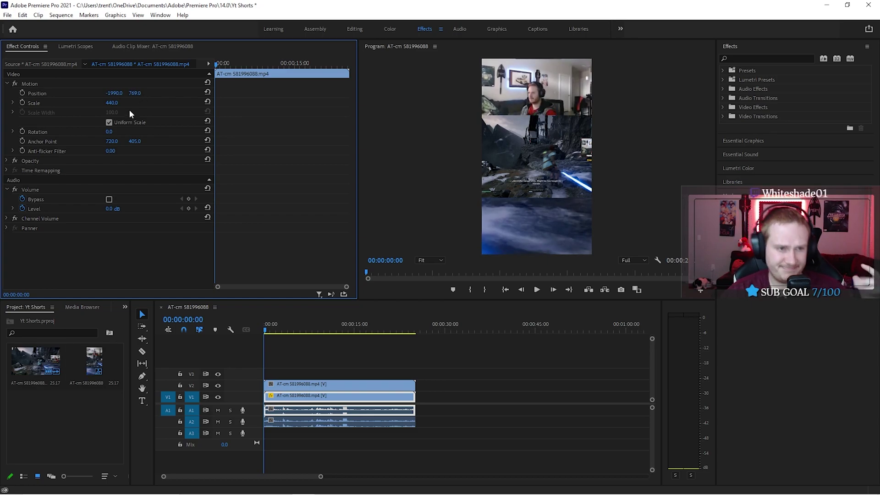
- Position the V2 clip at 540, 1390 and scale it to 196 so the gameplay fills the frame below the webcam
click(326, 384)
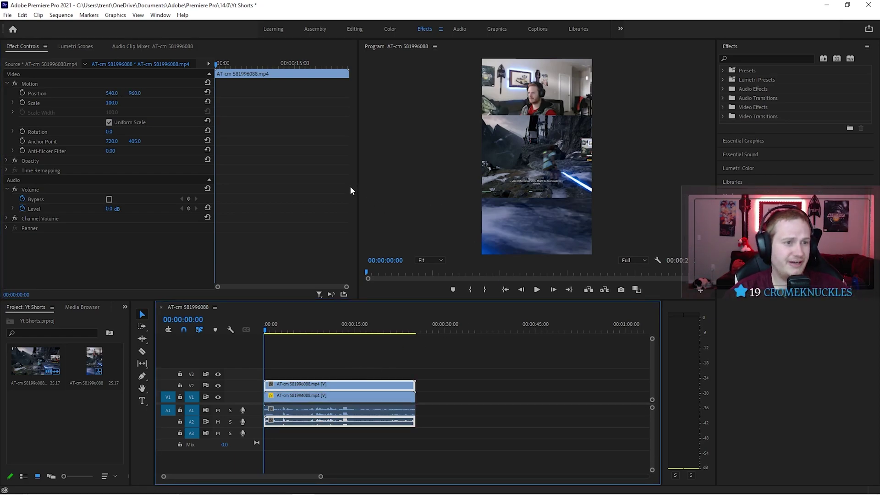
drag(135, 93, 269, 93)
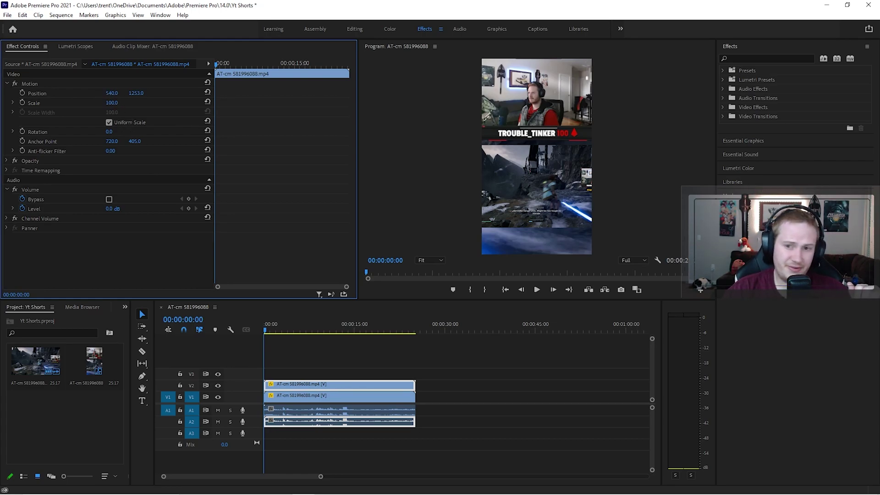
drag(112, 102, 144, 94)
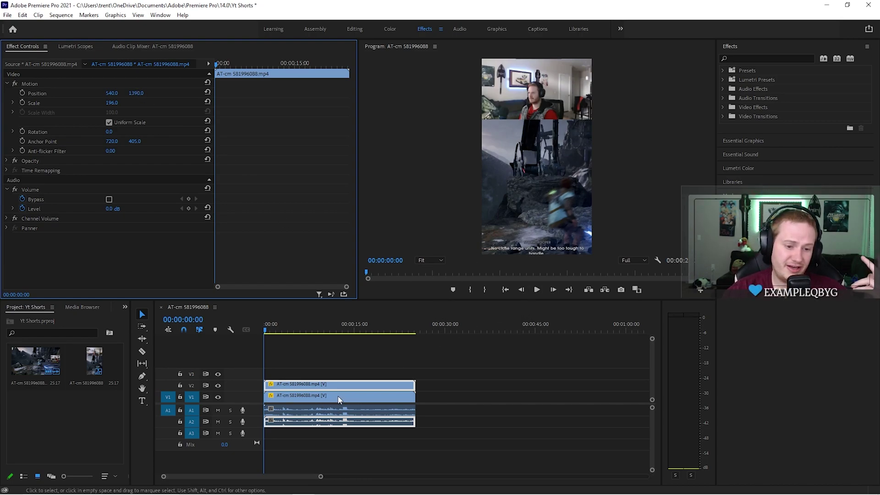
- Play a few seconds of the vertical composition to check it, and return the playhead to the sequence start
click(538, 290)
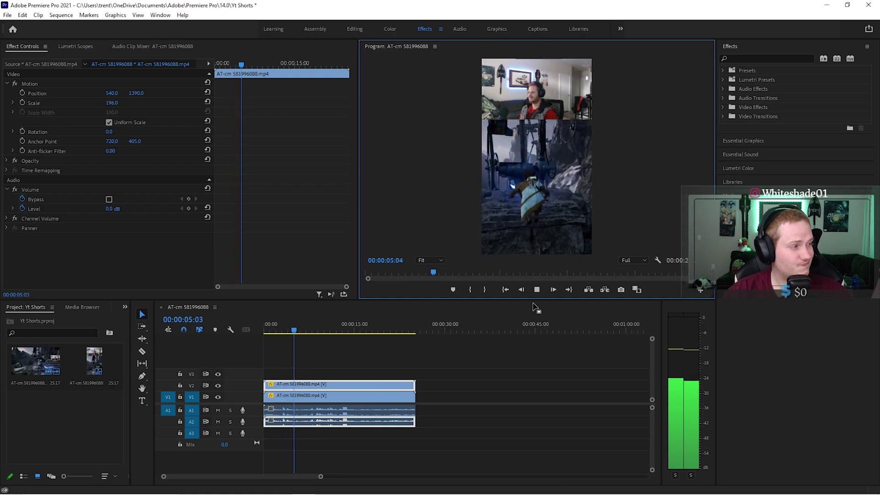
click(538, 291)
drag(303, 331, 263, 337)
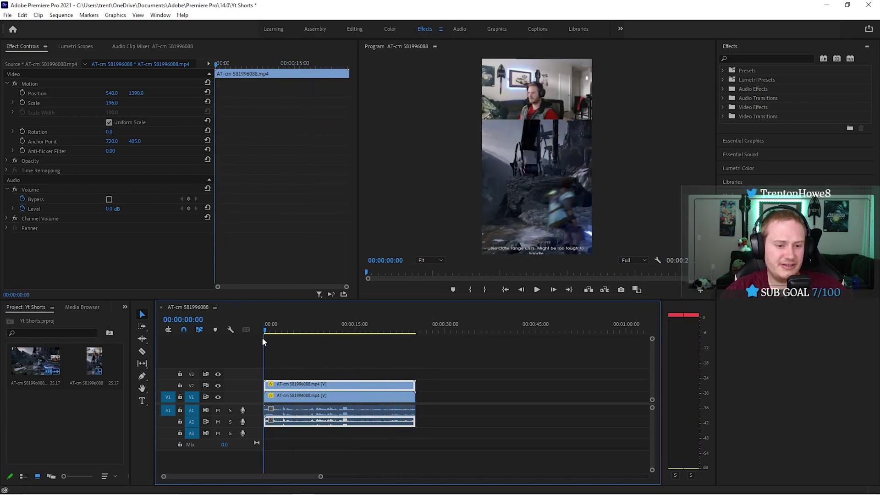
- Mark the in point at the sequence start and the out point at the clips' end, and save the project
click(472, 290)
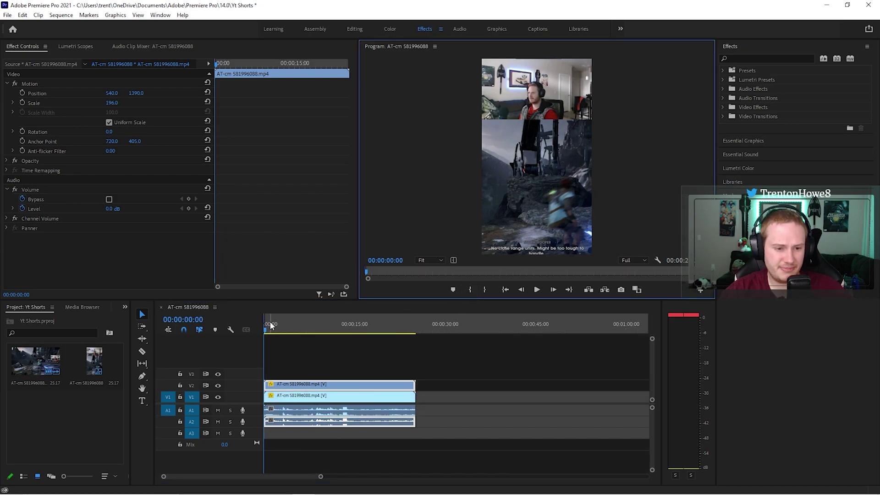
drag(267, 332, 418, 336)
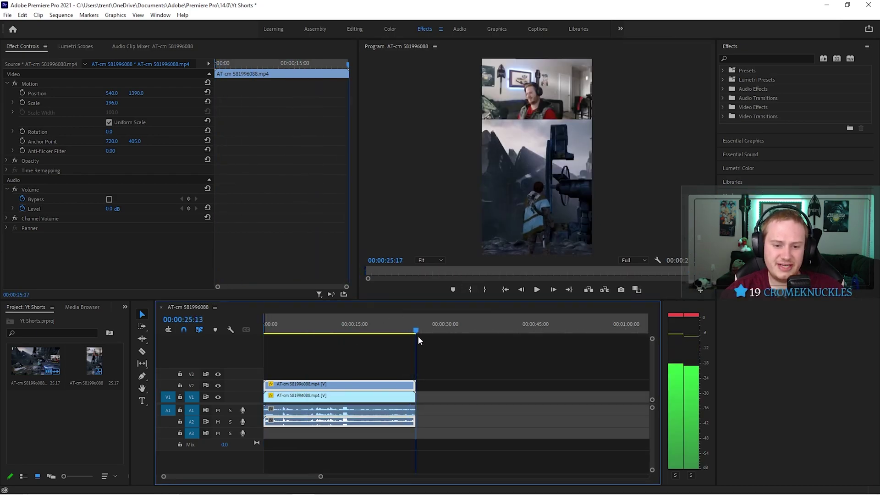
click(485, 289)
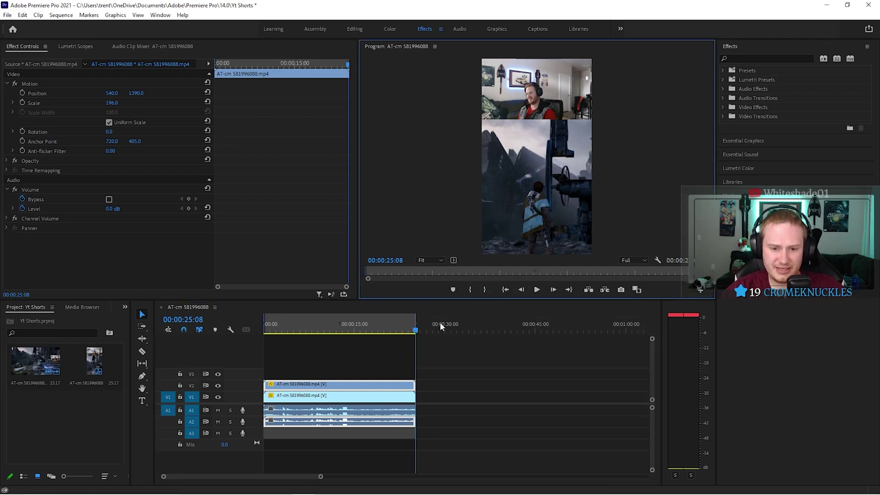
key(ctrl+s)
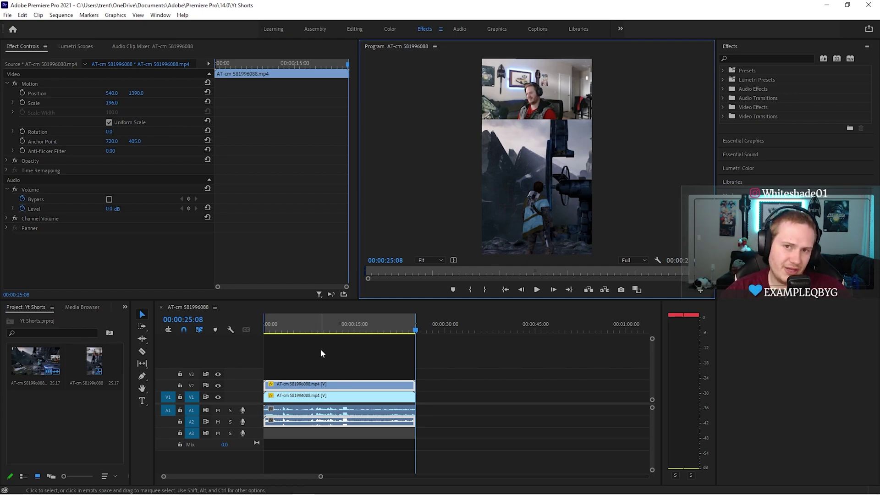
- Set up the media export with the YouTube 1080p Full HD preset, video settings matched to the source, and maximum render quality
key(ctrl+m)
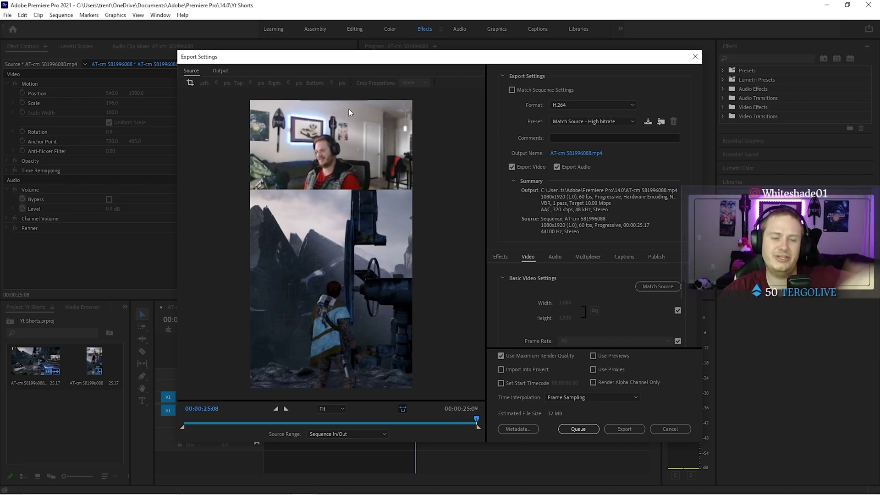
click(596, 120)
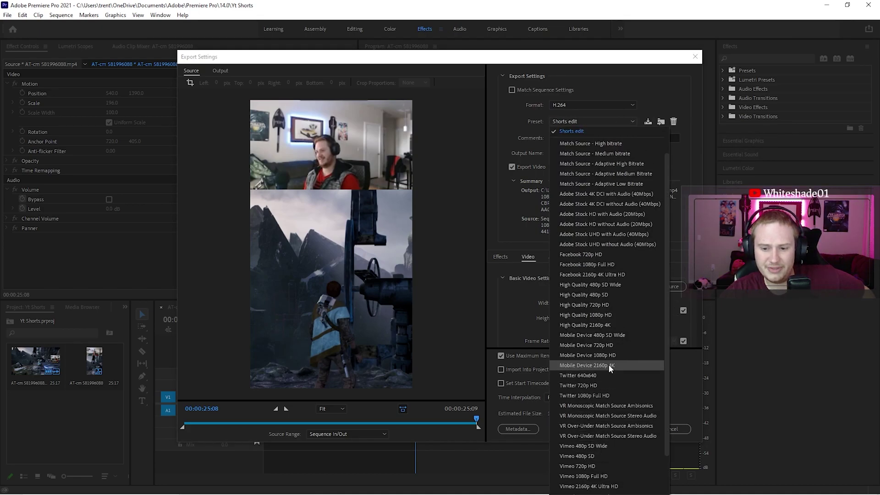
scroll(604, 455, down, 2)
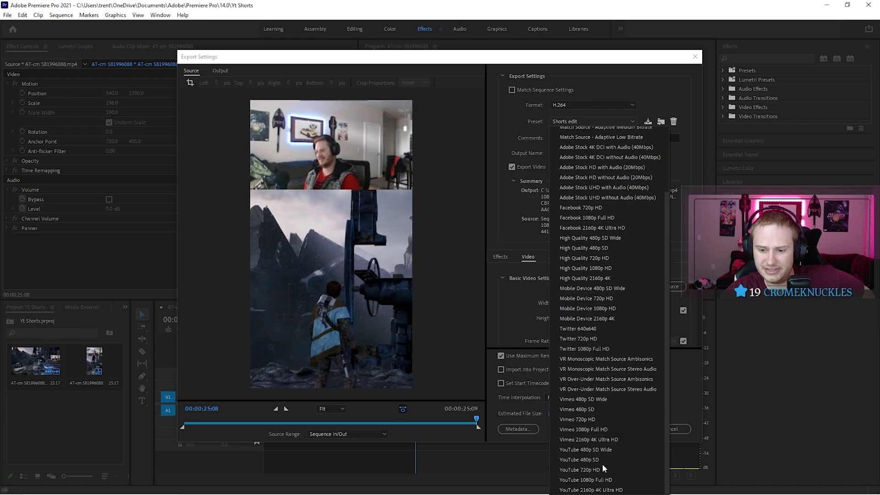
click(587, 479)
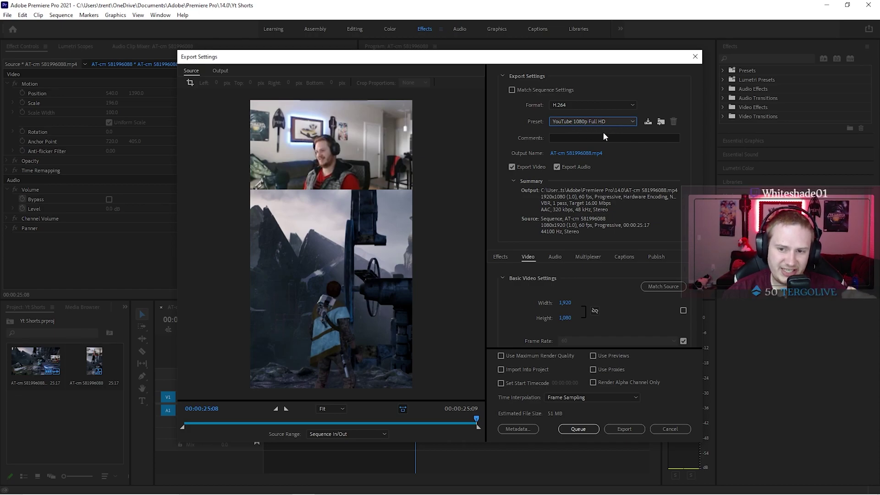
click(664, 287)
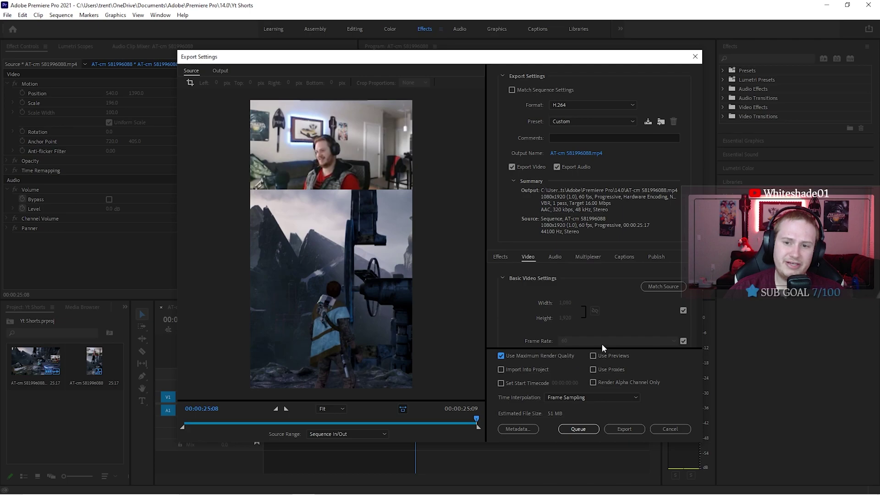
- Name the export's output file "Starwars karma" and save it in the Premiere Pro 14.0 documents folder
click(567, 154)
key(BackSpace)
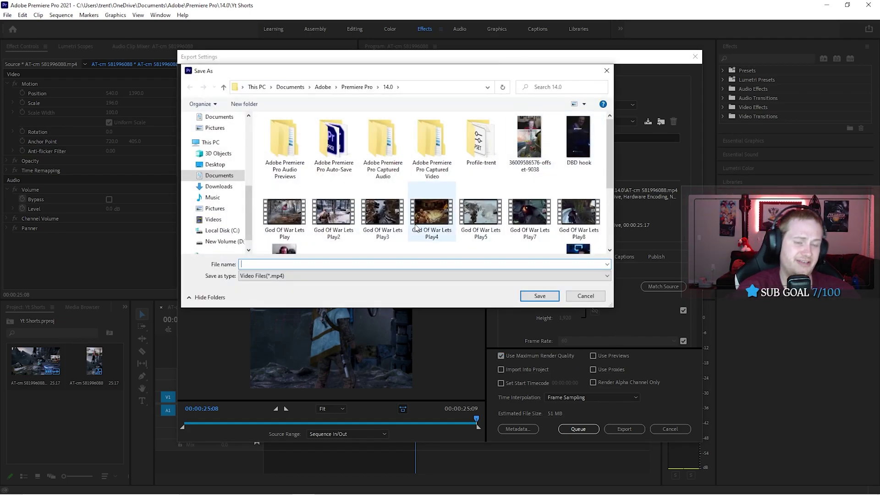
text(Starwar)
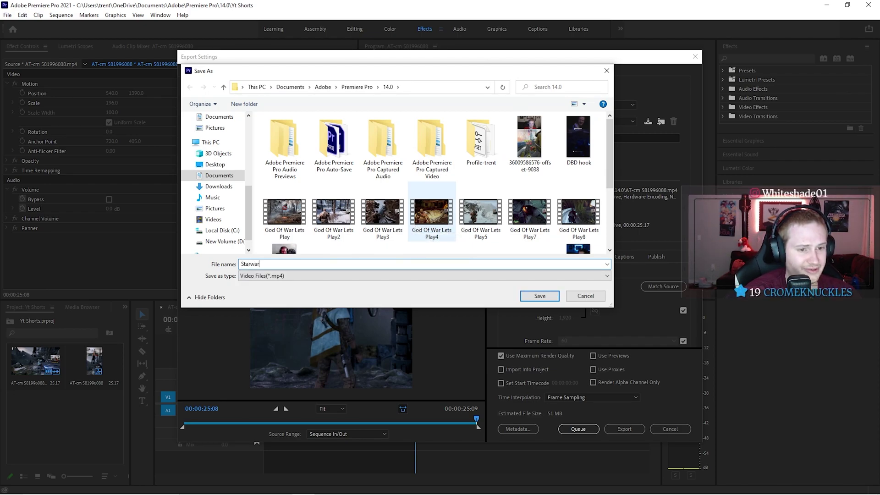
text(s karma)
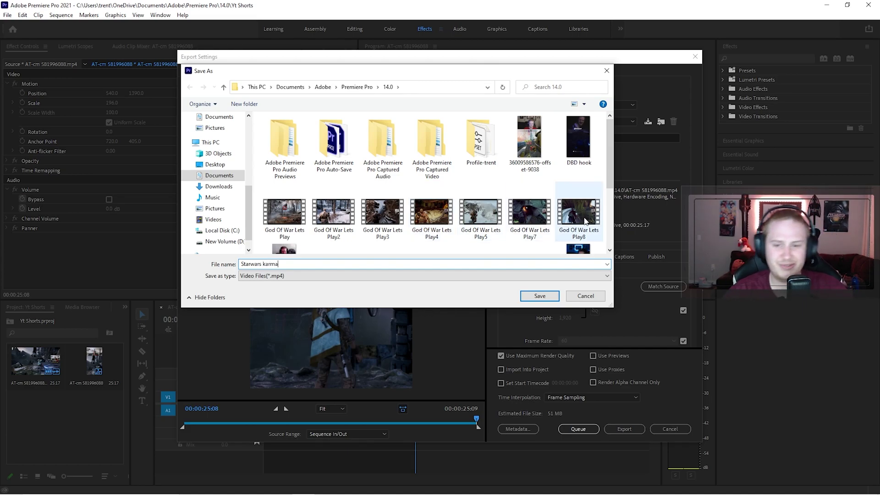
click(540, 296)
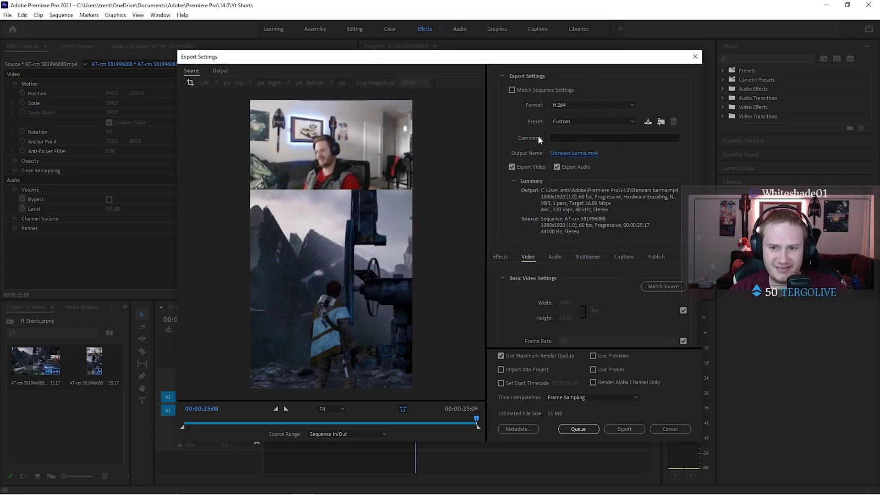
- Reapply the YouTube 1080p Full HD preset with video settings matched to the source, and export the video
scroll(624, 299, down, 4)
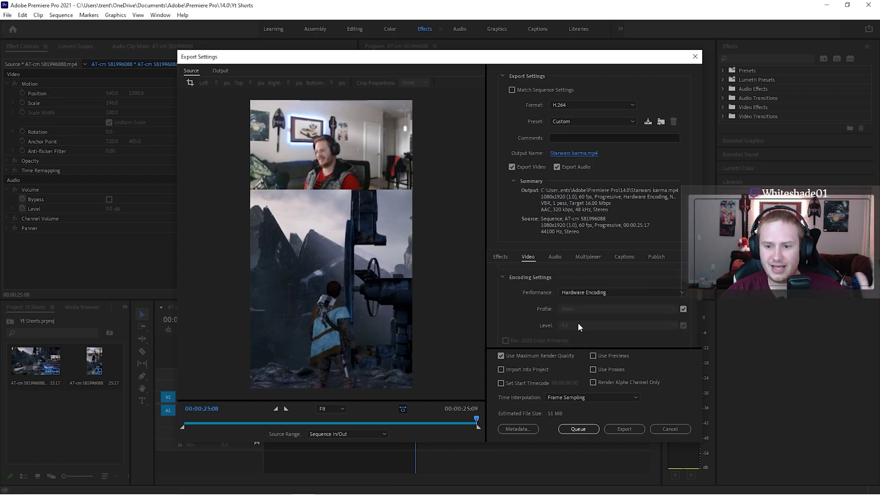
scroll(597, 288, down, 5)
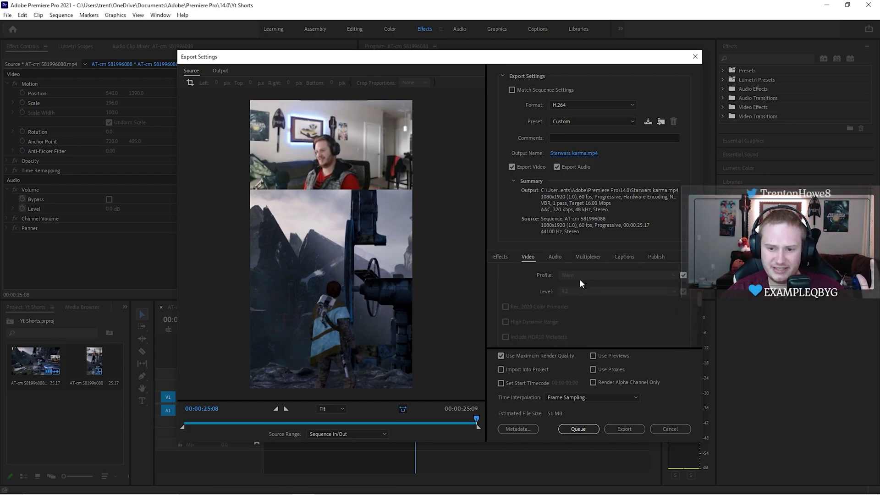
scroll(575, 296, up, 4)
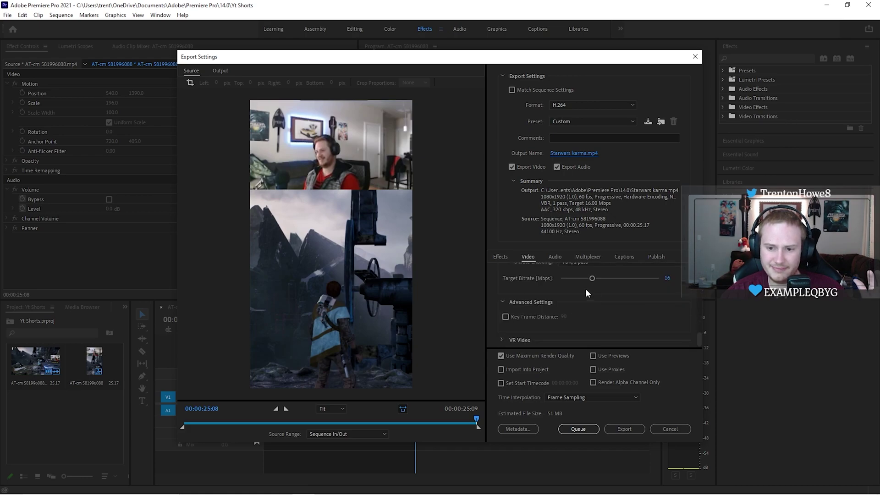
scroll(610, 311, up, 3)
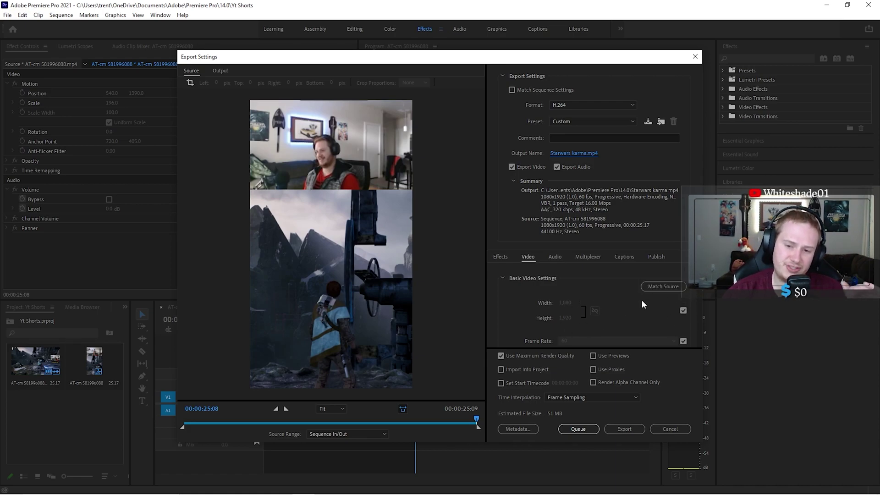
click(582, 120)
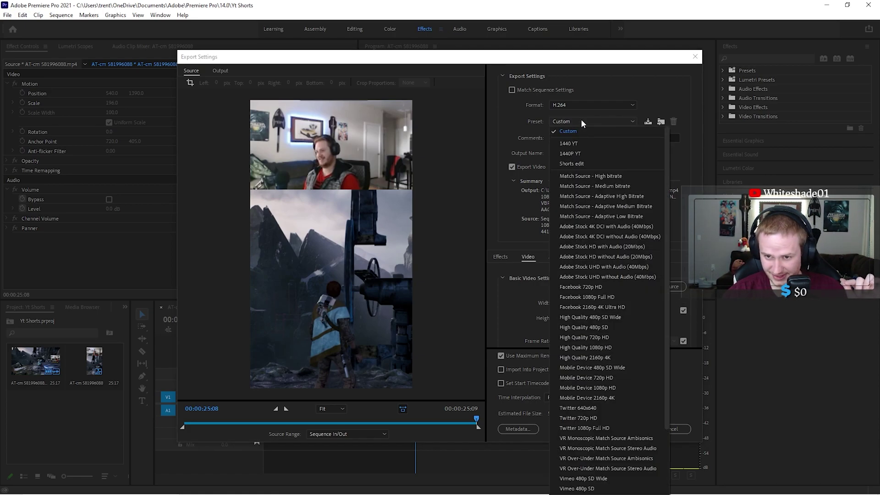
scroll(590, 460, down, 3)
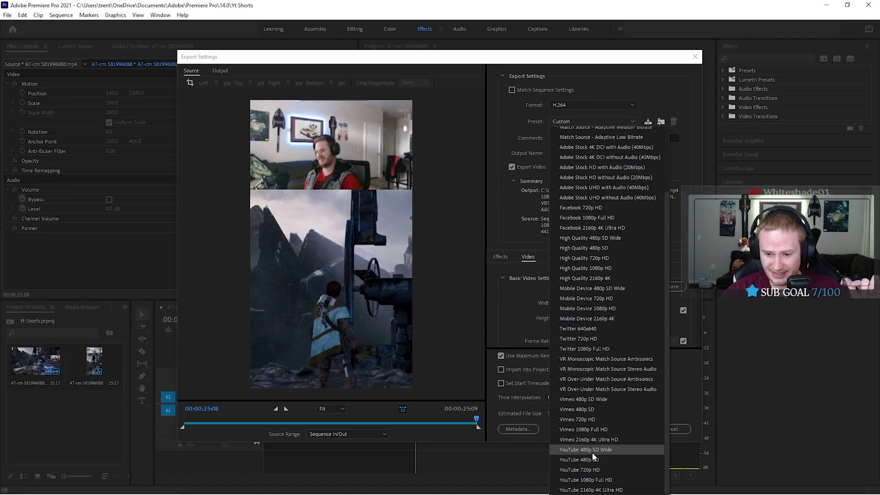
click(594, 481)
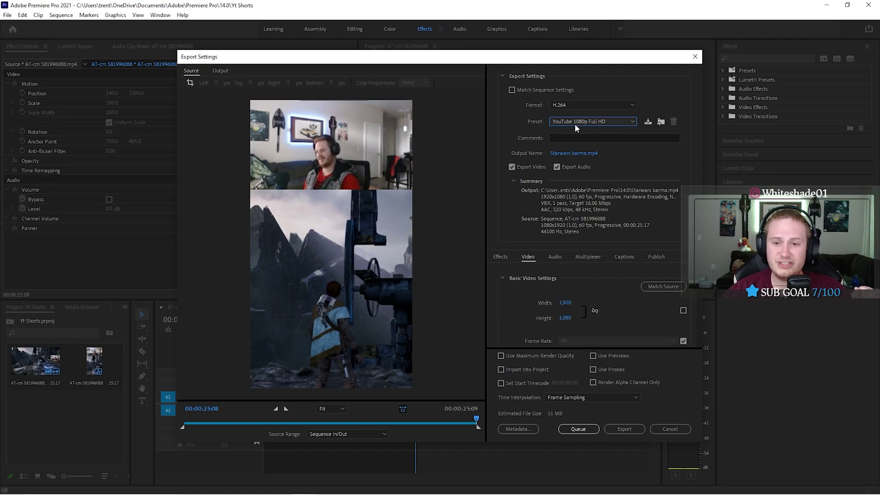
click(660, 288)
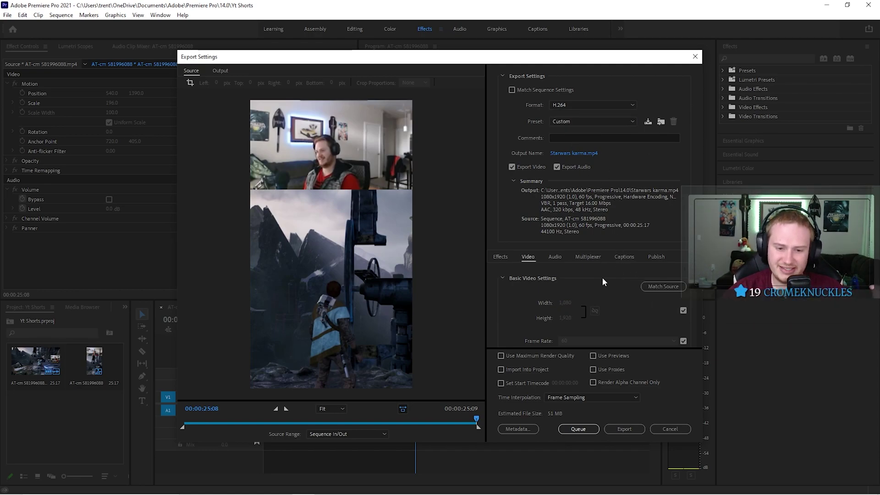
click(617, 429)
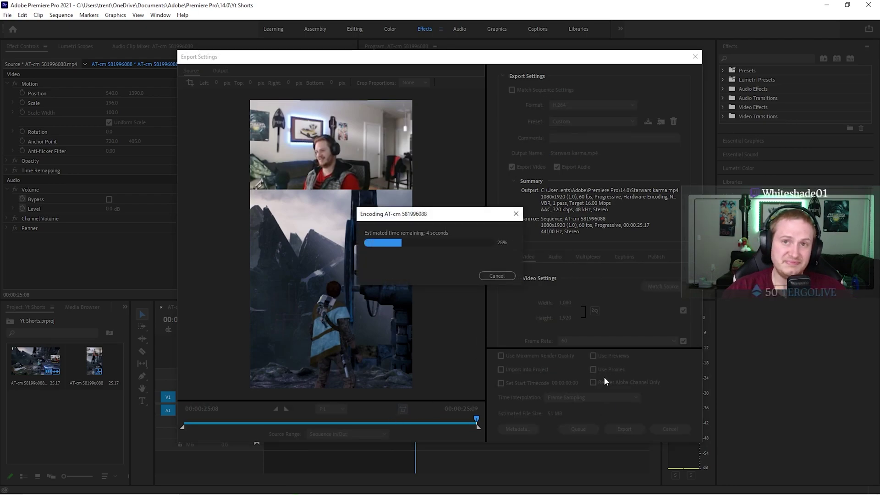